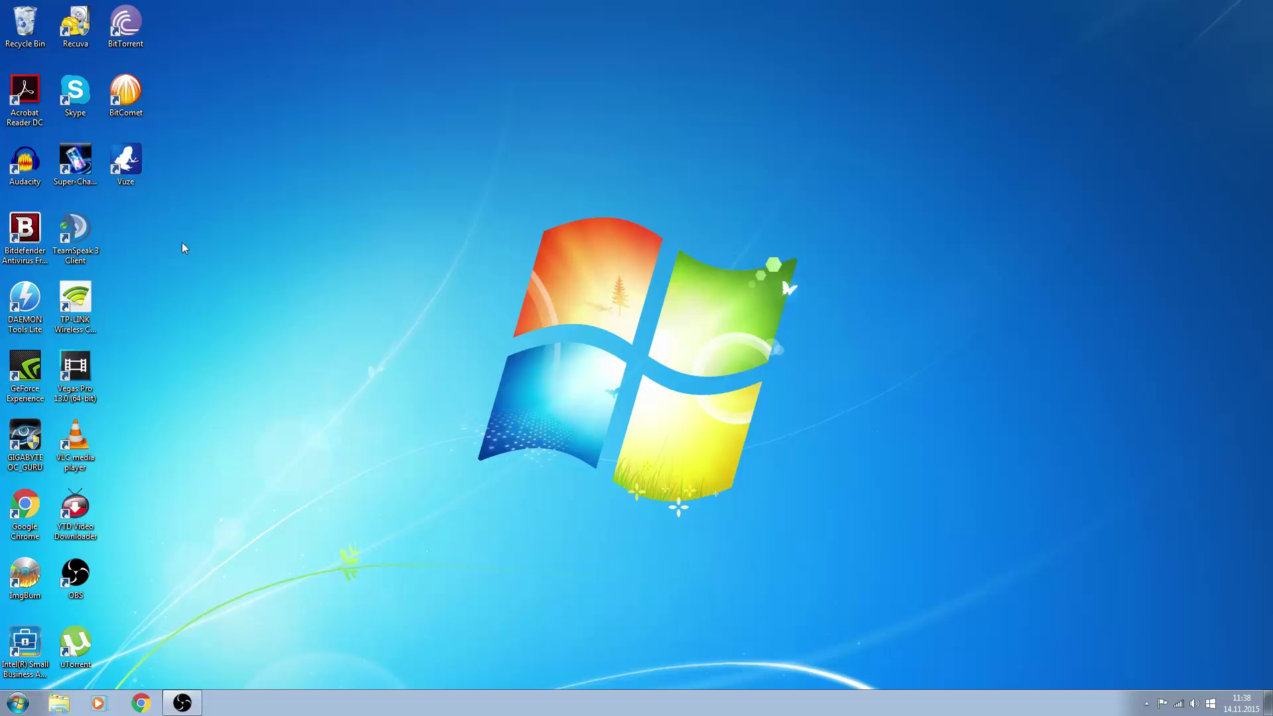
- Launch µTorrent and open the Preferences Directories page, keeping new downloads in C:\Downloads
double_click(87, 652)
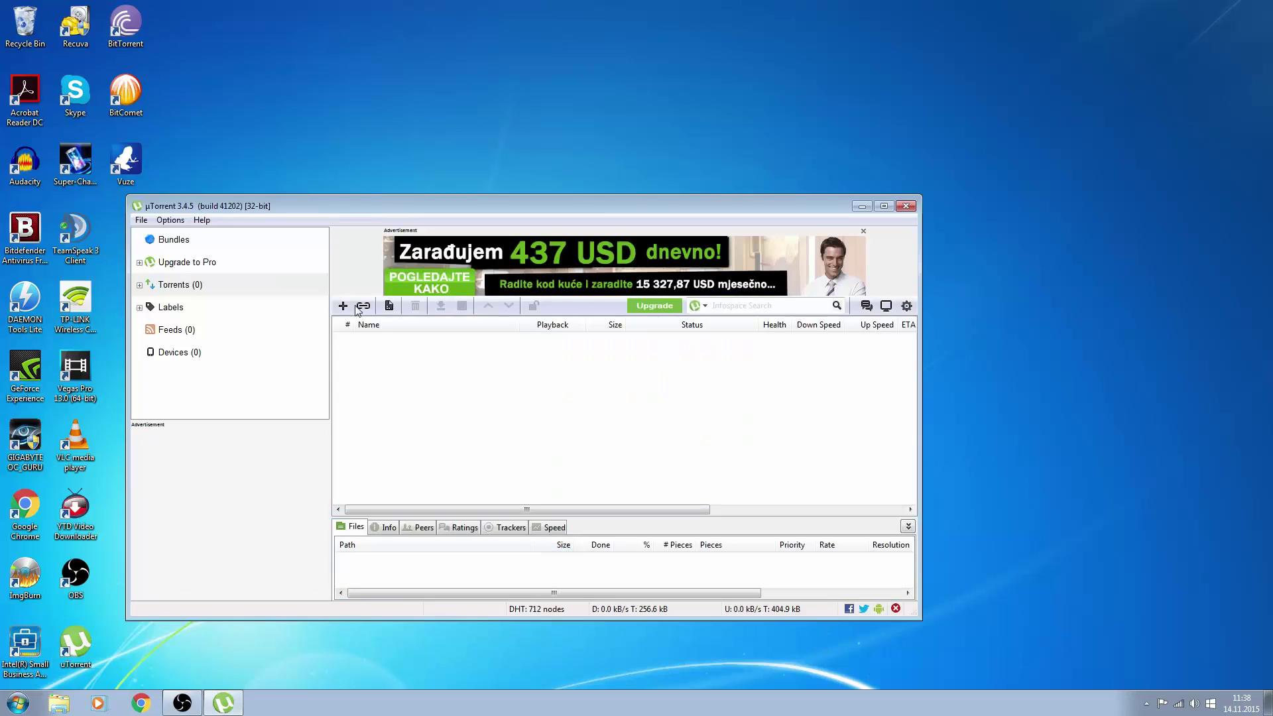
click(171, 220)
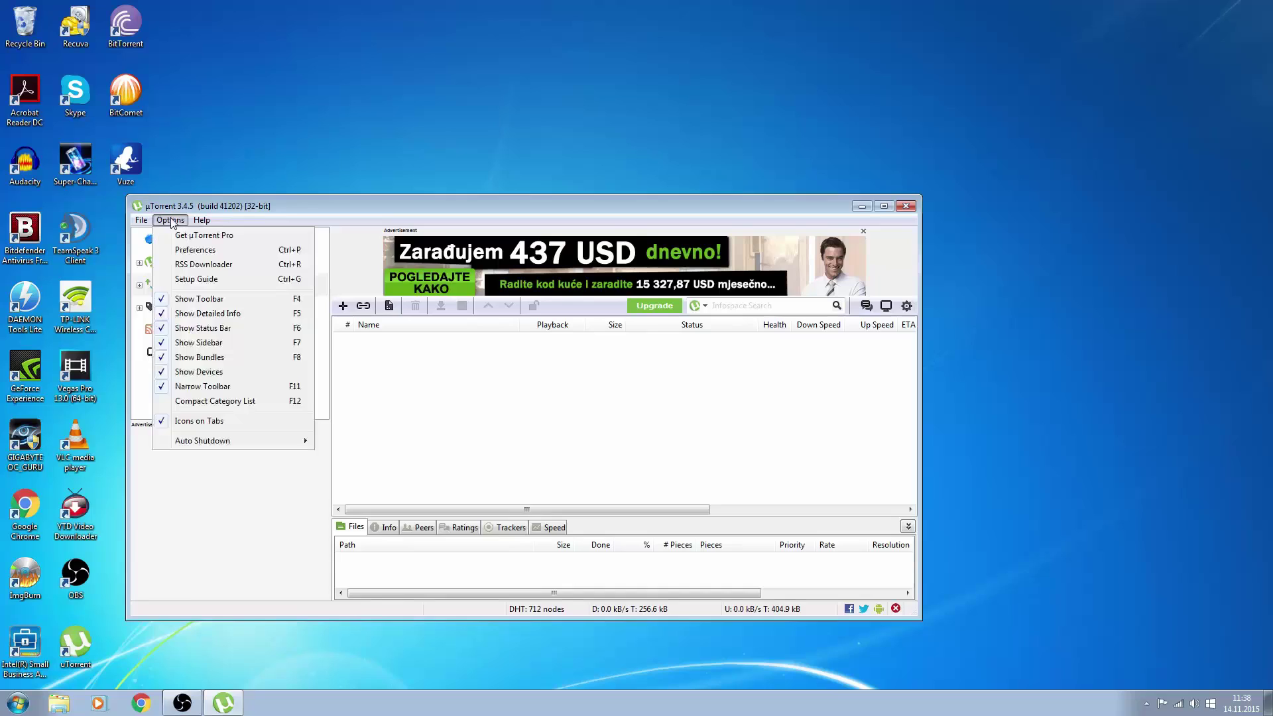
click(211, 256)
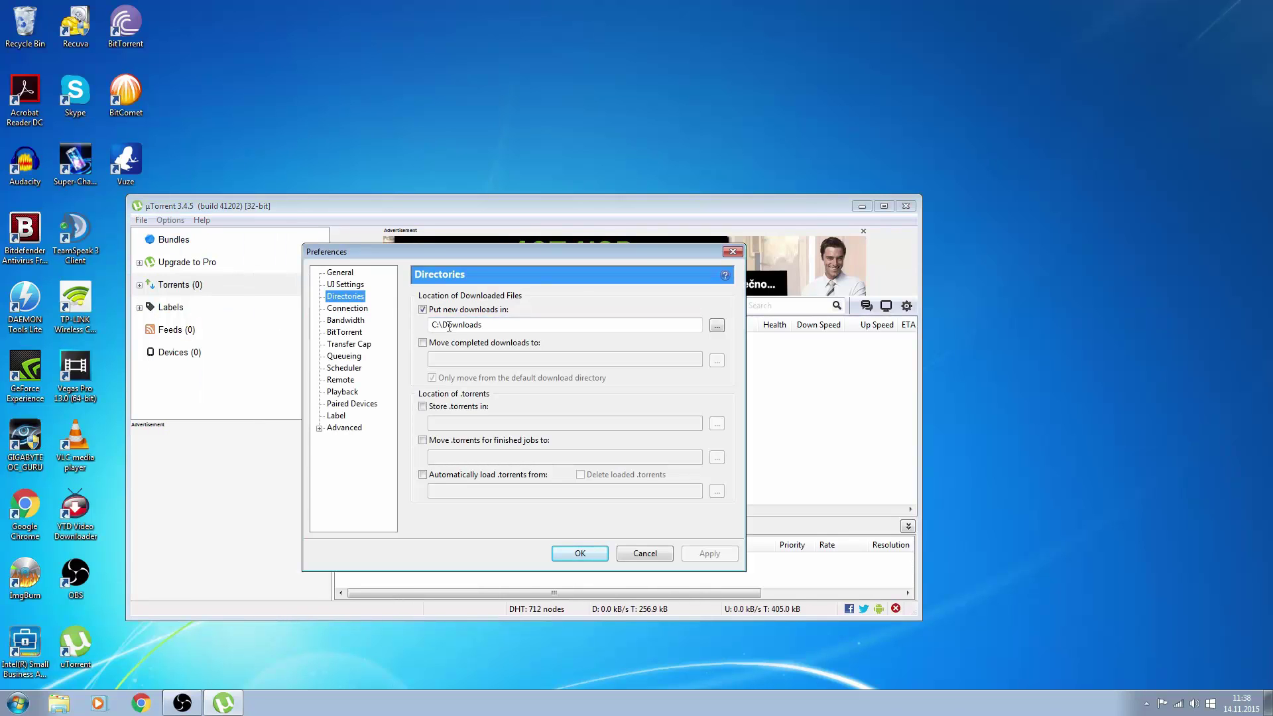
click(427, 310)
click(424, 310)
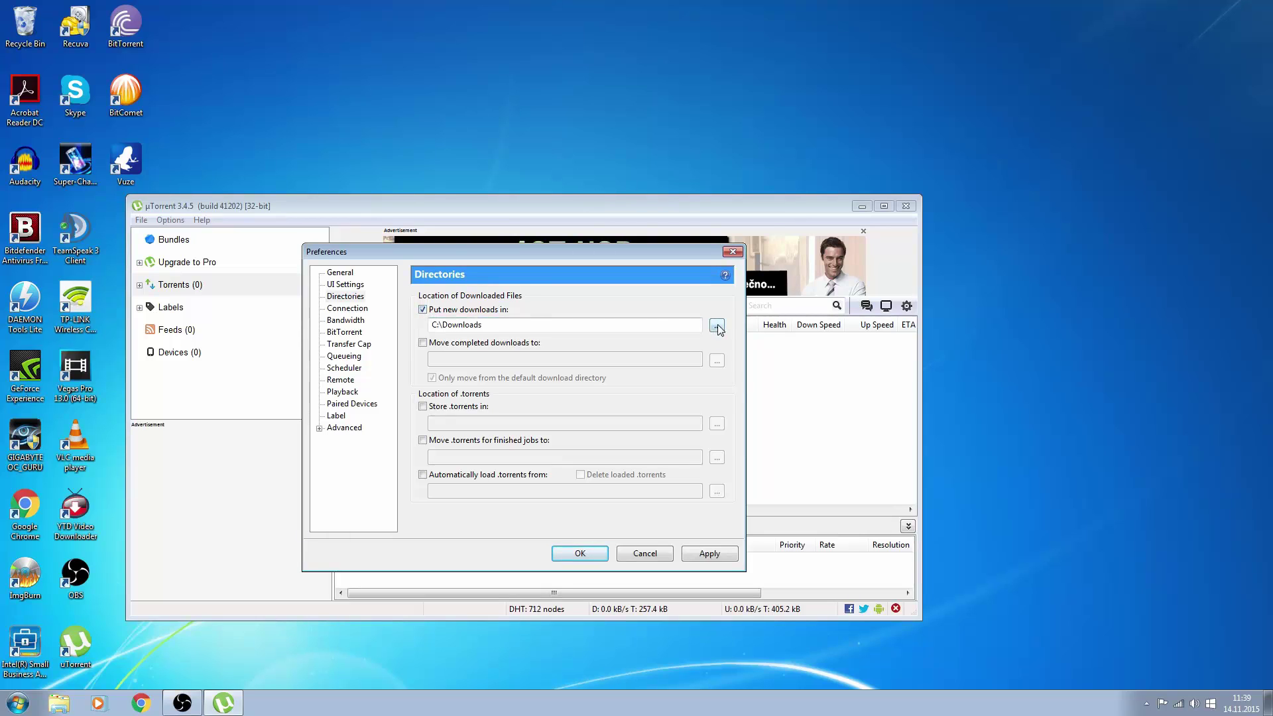
- Browse for a new download folder, opening the C: drive
click(717, 328)
click(400, 290)
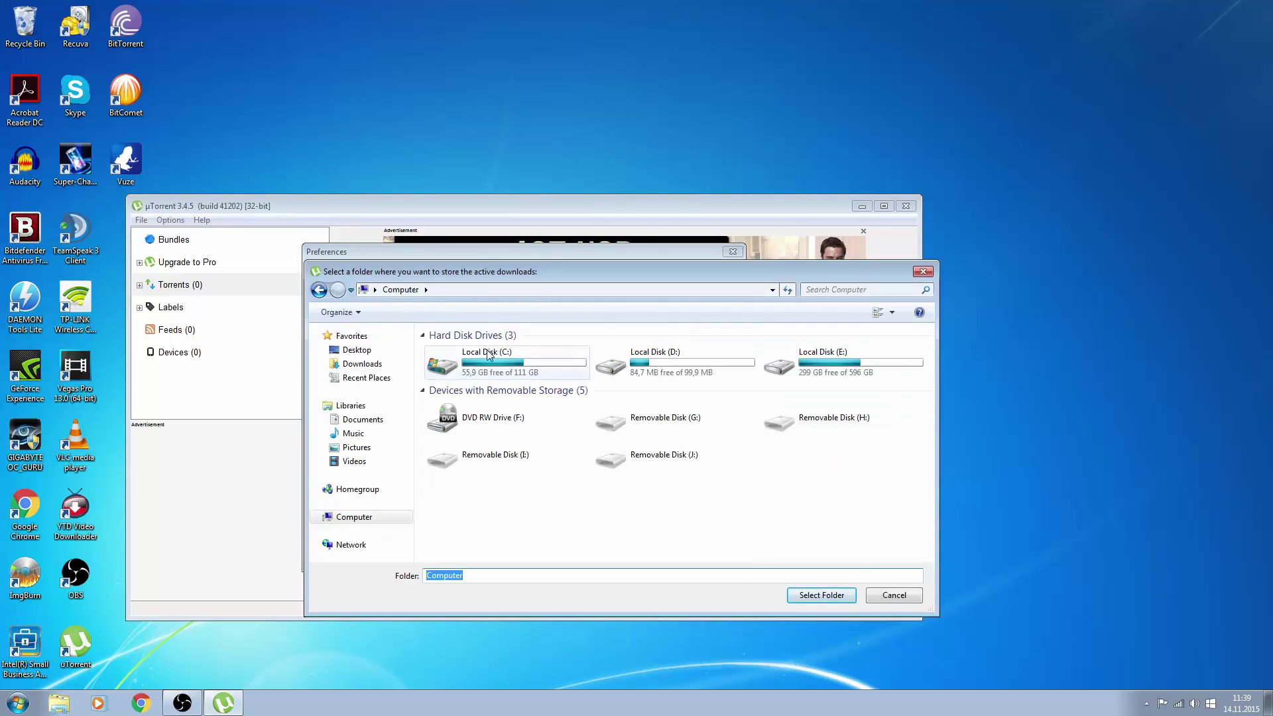
double_click(487, 355)
click(477, 383)
double_click(477, 384)
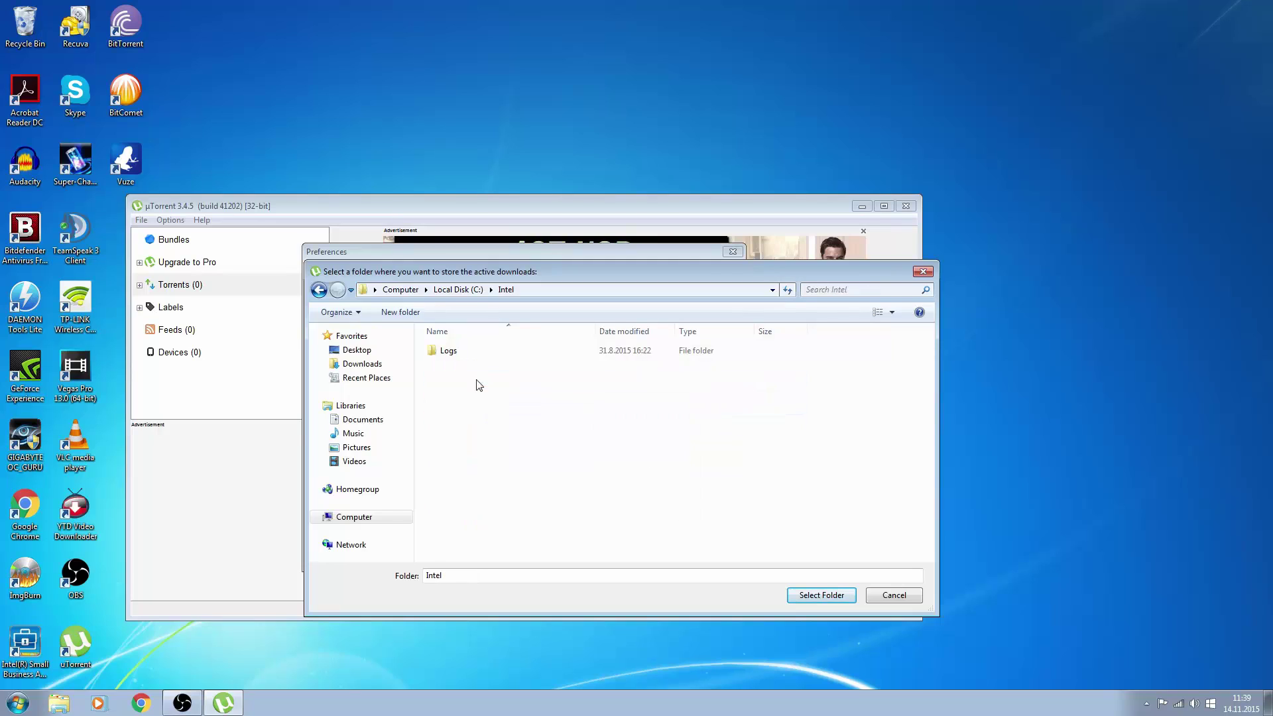
key(BackSpace)
- Choose C:\Users\<user>\My Documents as µTorrent's download folder
double_click(462, 509)
click(476, 355)
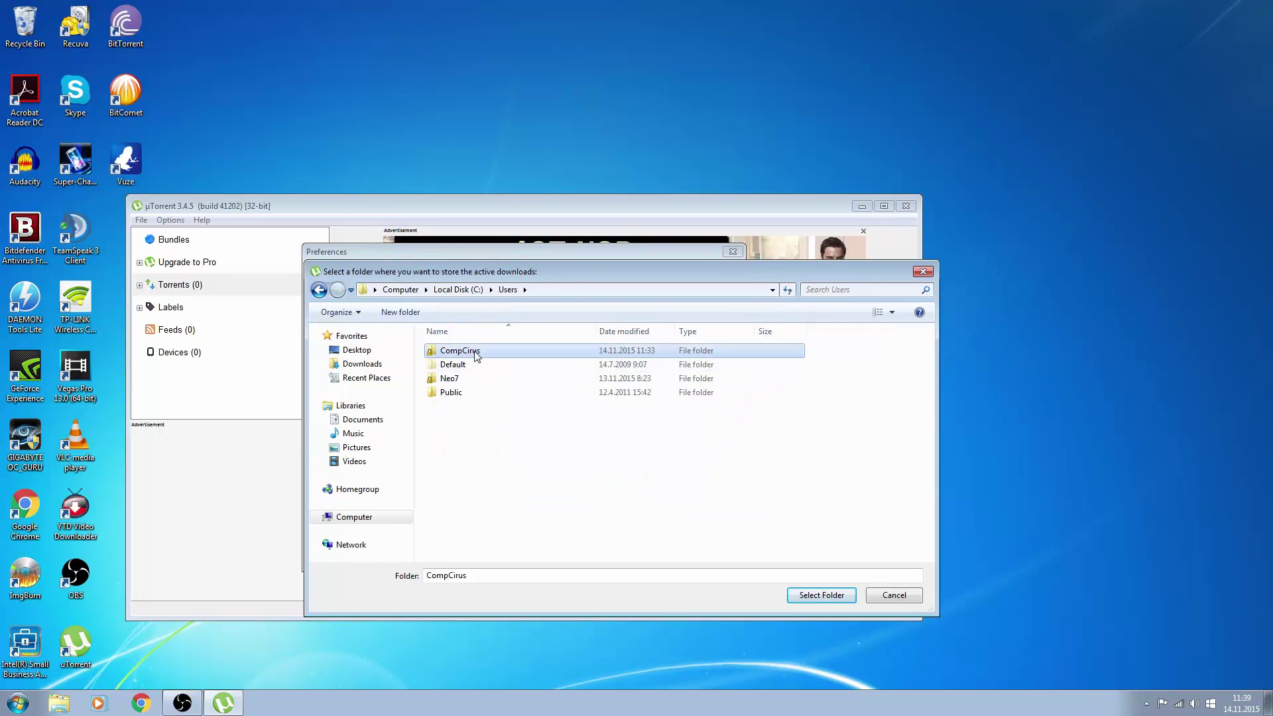
double_click(475, 354)
click(477, 462)
click(468, 420)
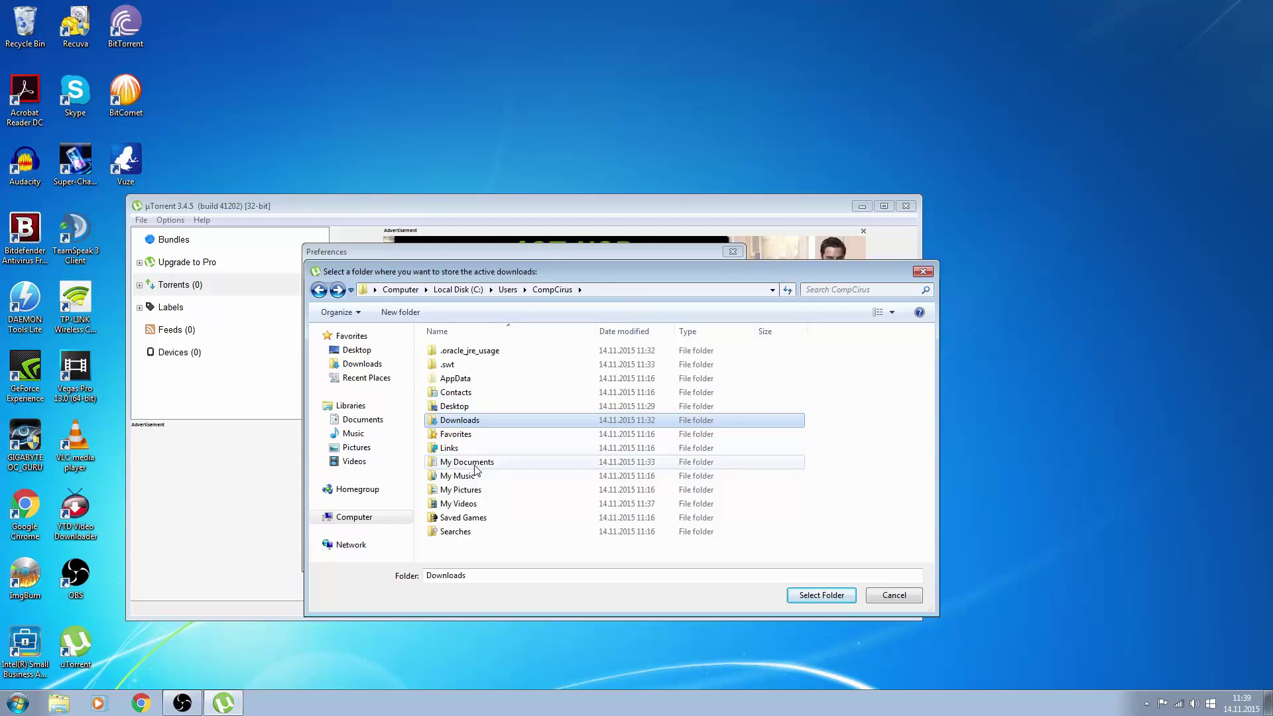
click(473, 464)
click(820, 597)
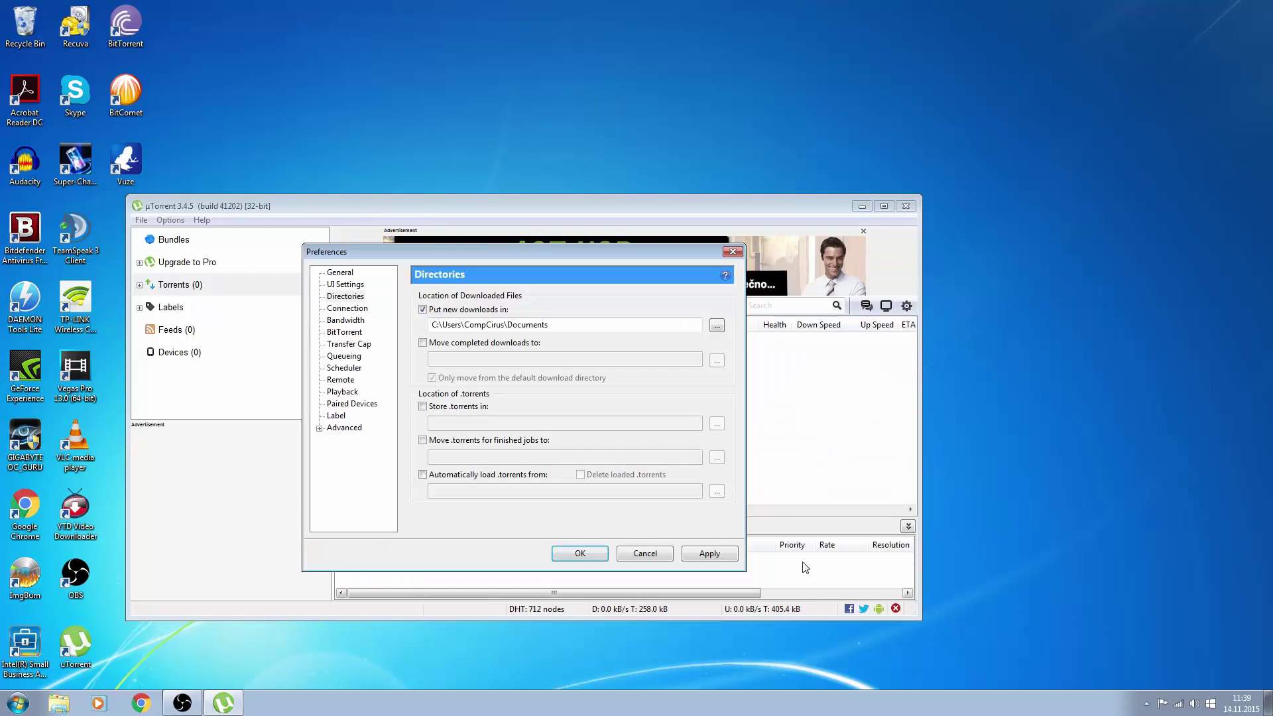
- Apply and save the µTorrent preferences, then close µTorrent
click(710, 555)
click(582, 555)
click(905, 206)
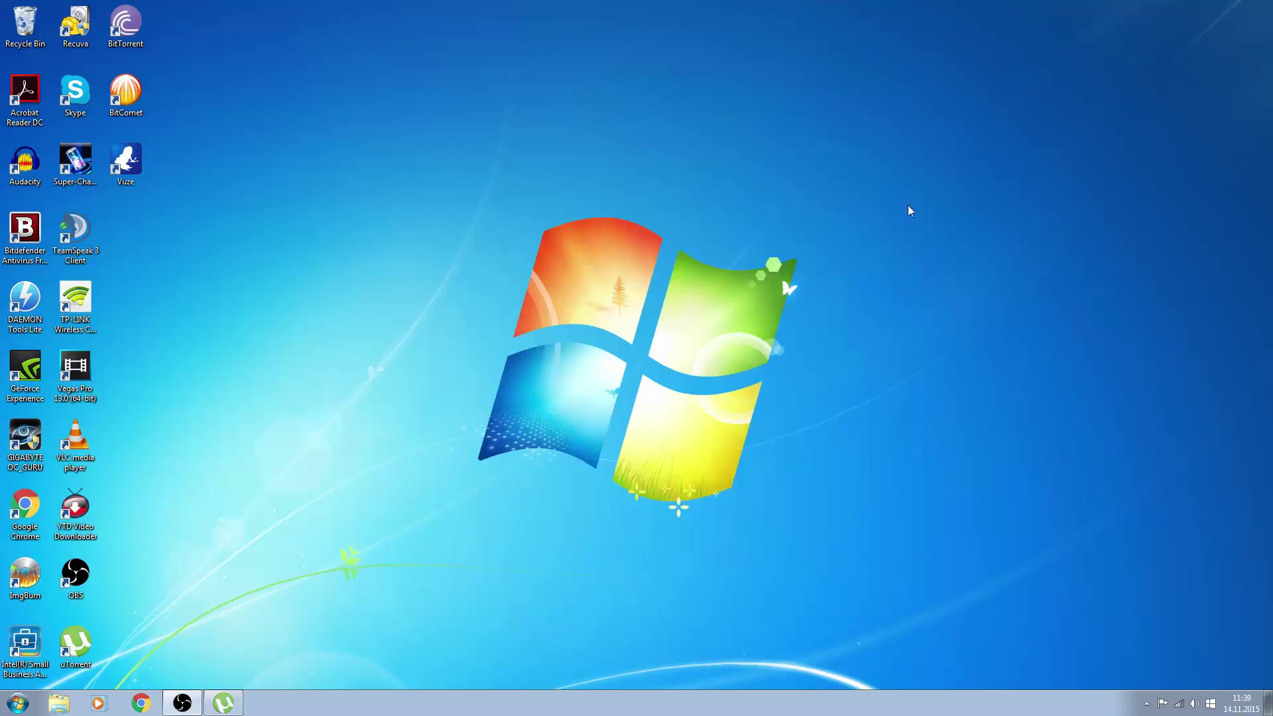
- Launch BitTorrent and enable a fixed folder for new downloads in Preferences
double_click(125, 25)
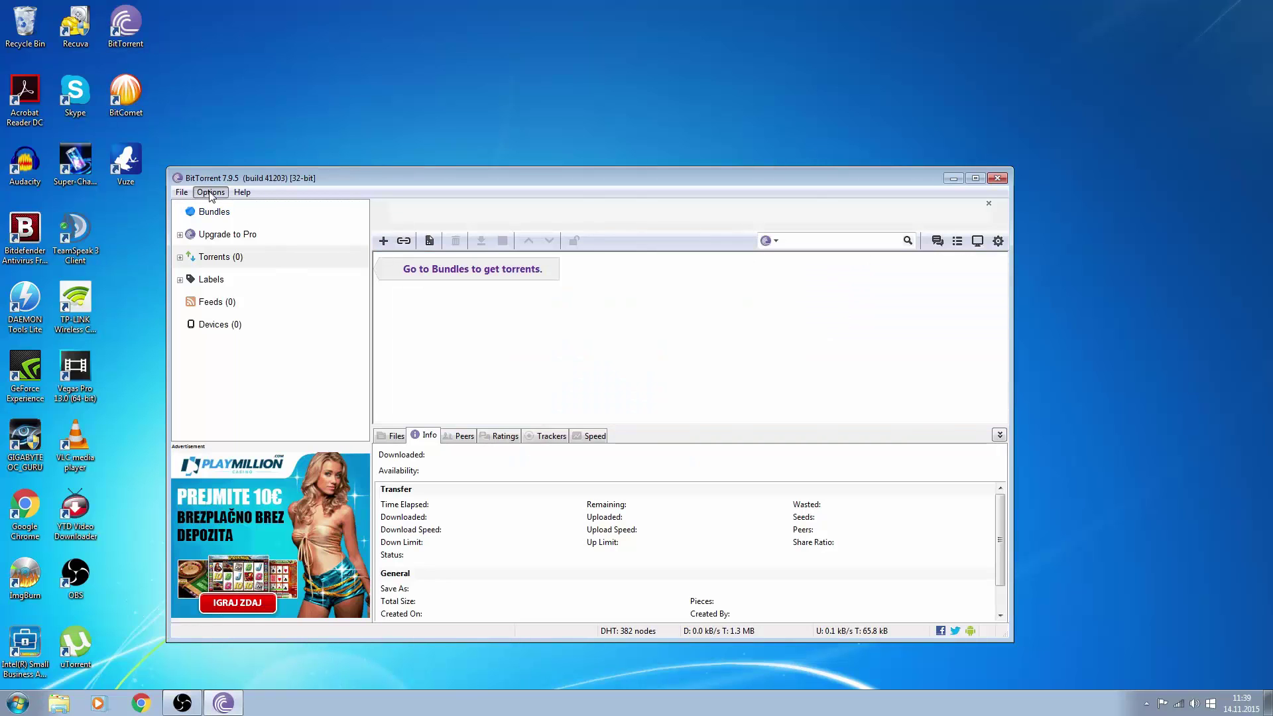
click(210, 193)
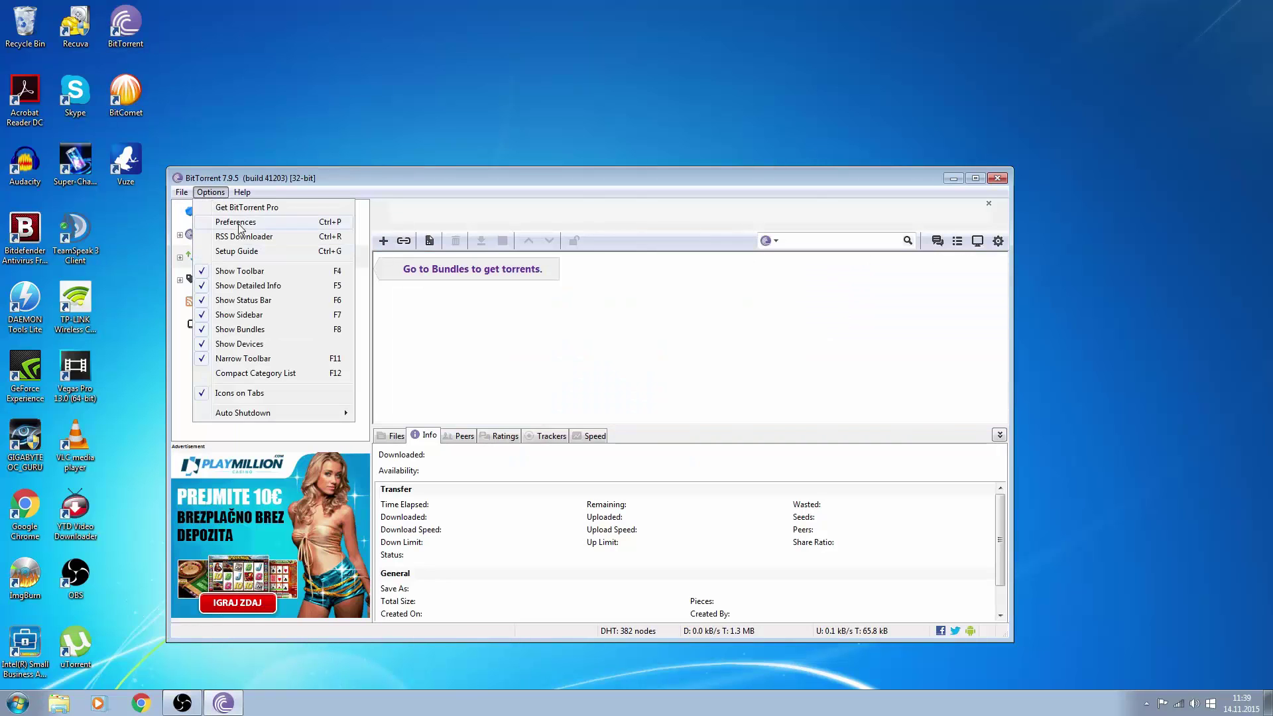
click(263, 223)
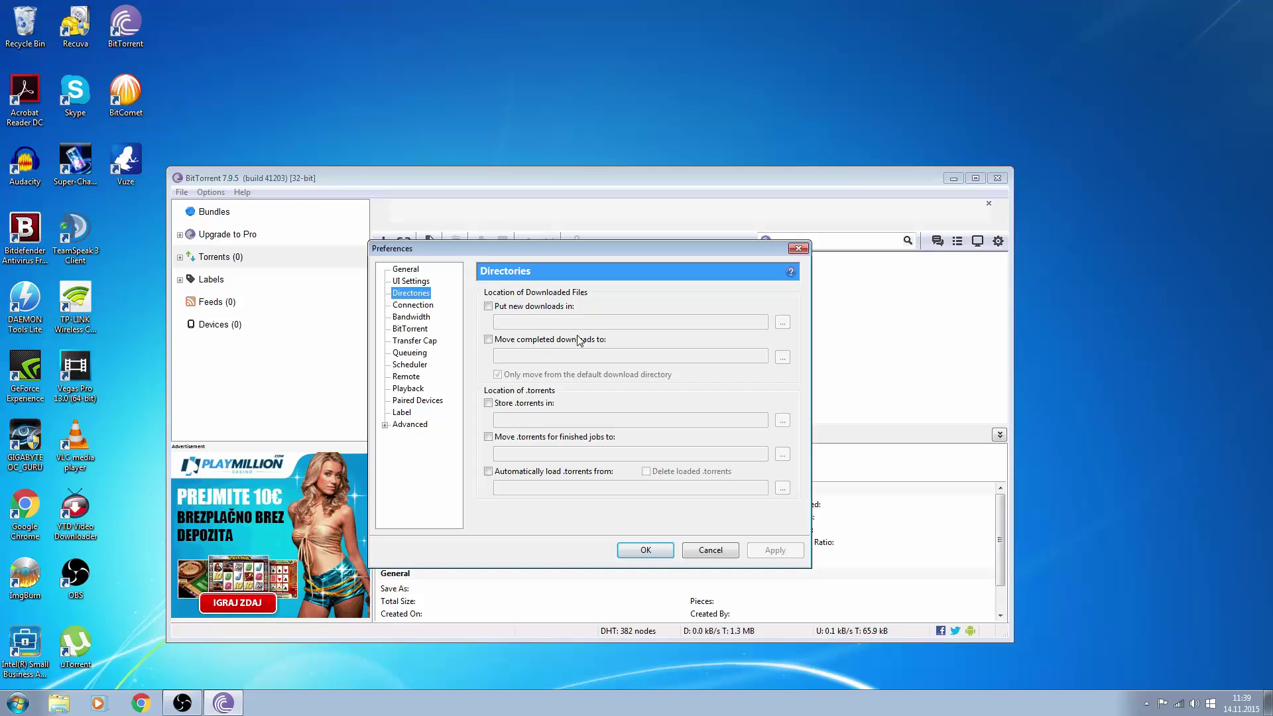
click(488, 306)
- Set BitTorrent's download folder to C:\Users\<user>\My Documents
click(782, 323)
double_click(556, 355)
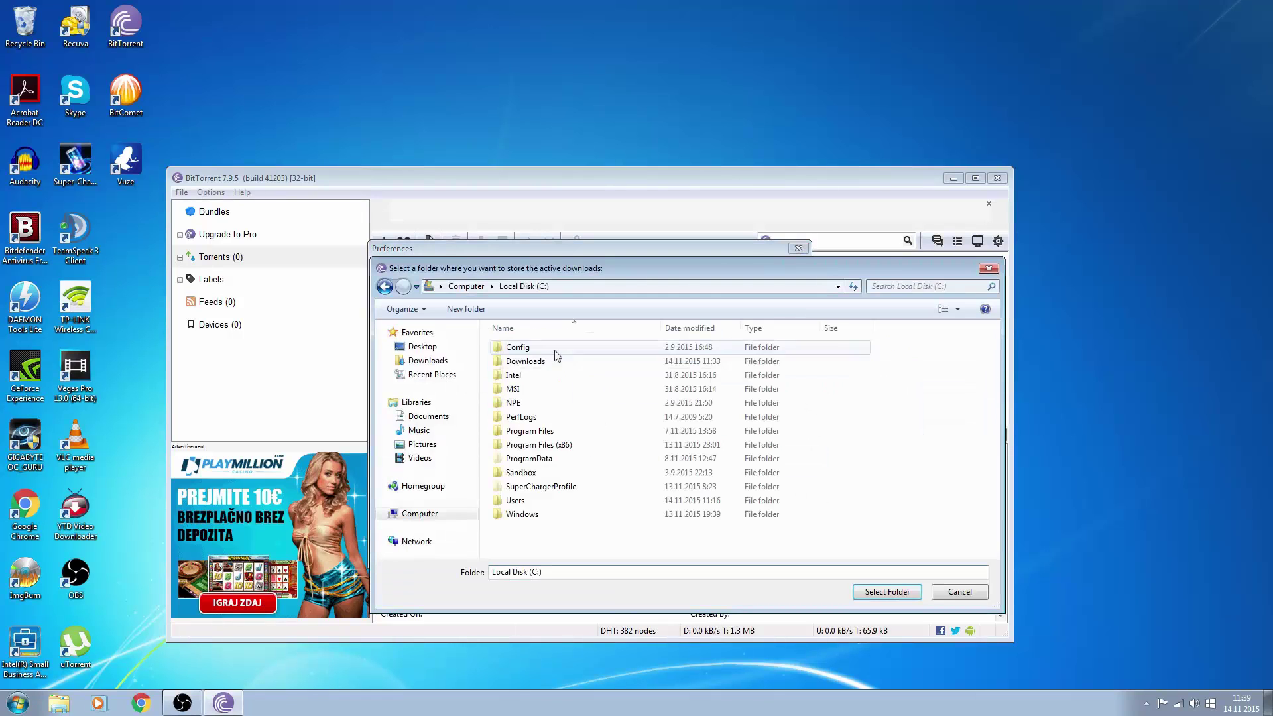
double_click(535, 501)
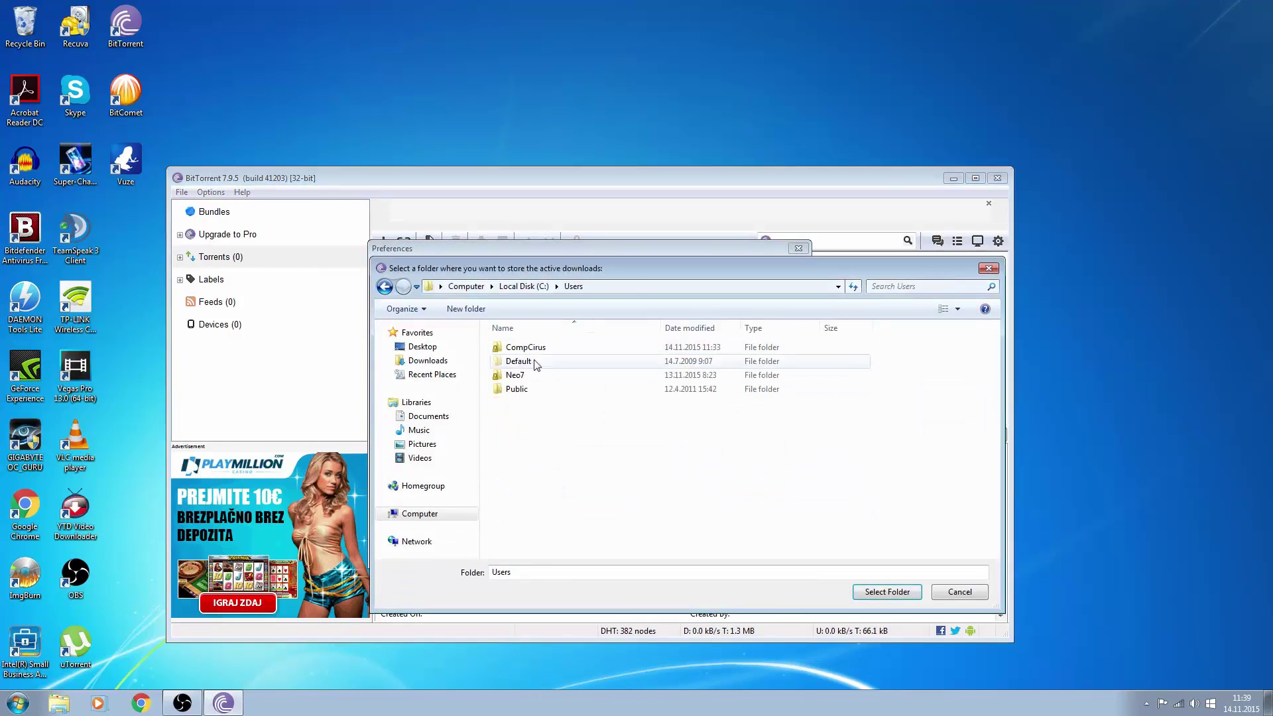
double_click(525, 348)
click(577, 459)
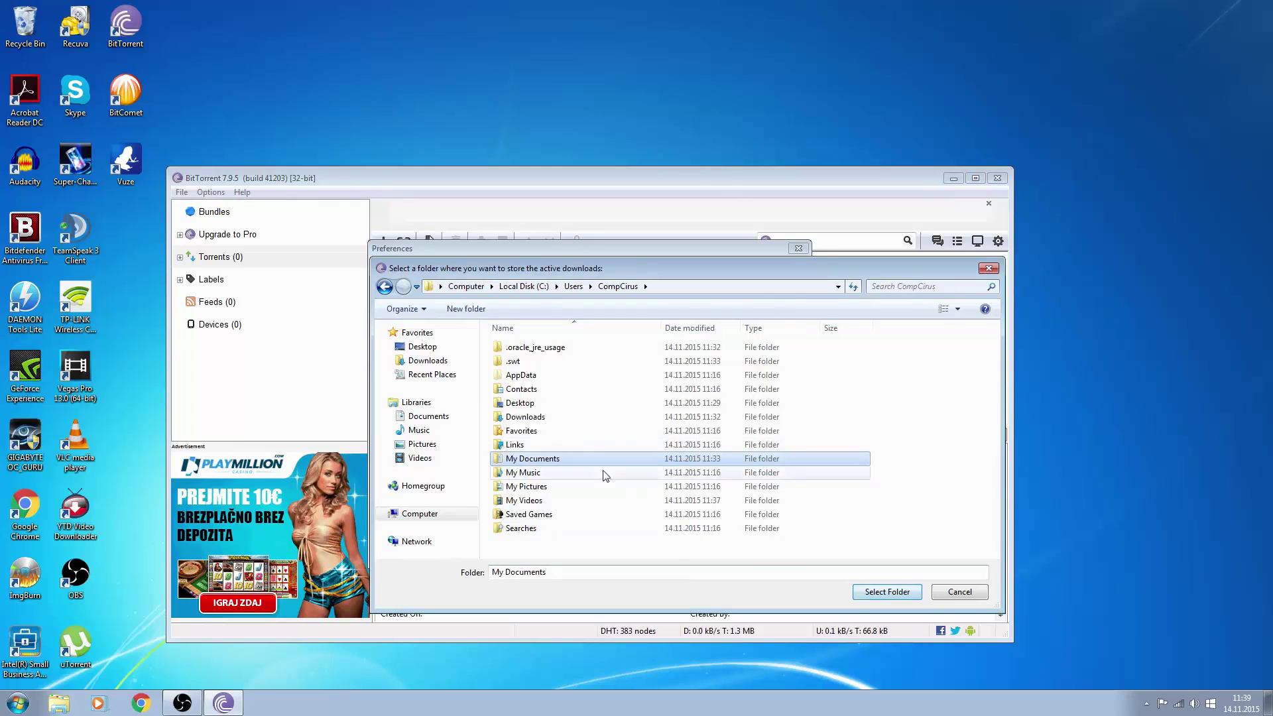
click(880, 597)
- Apply and close BitTorrent's preferences, then close BitTorrent
click(778, 551)
click(645, 552)
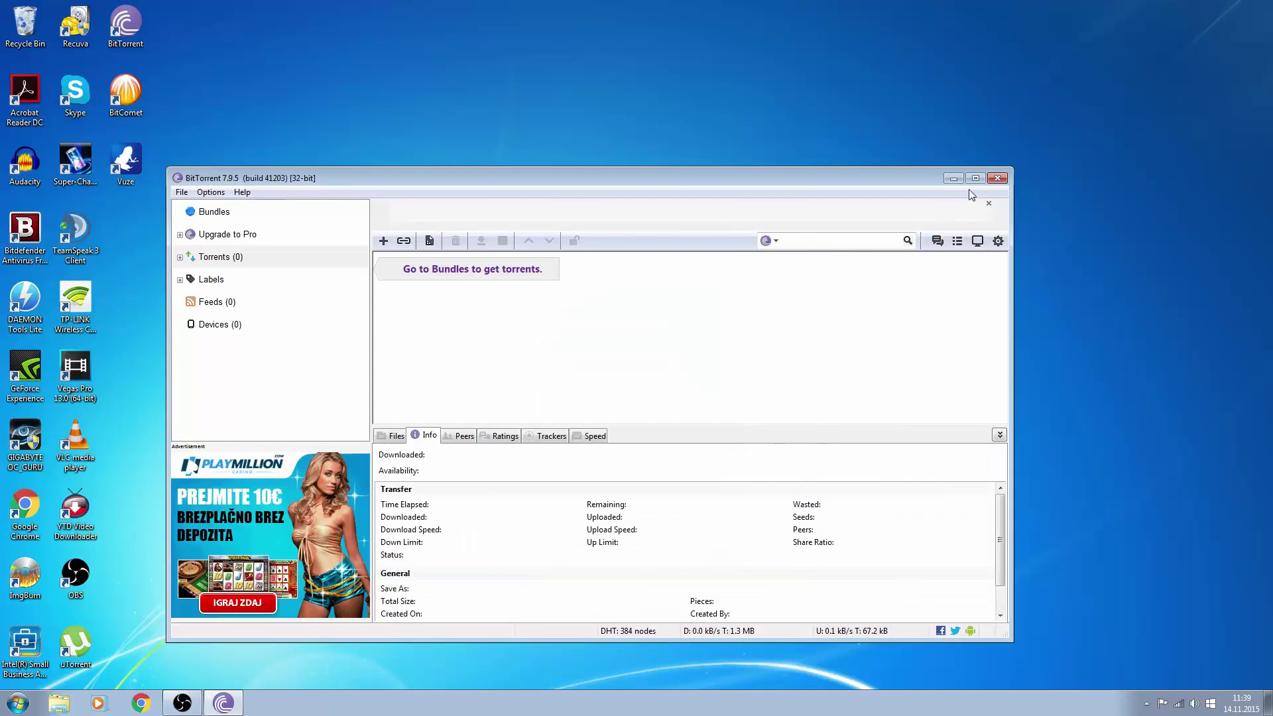
click(998, 178)
- Launch BitComet and bring up its Directories options
double_click(135, 94)
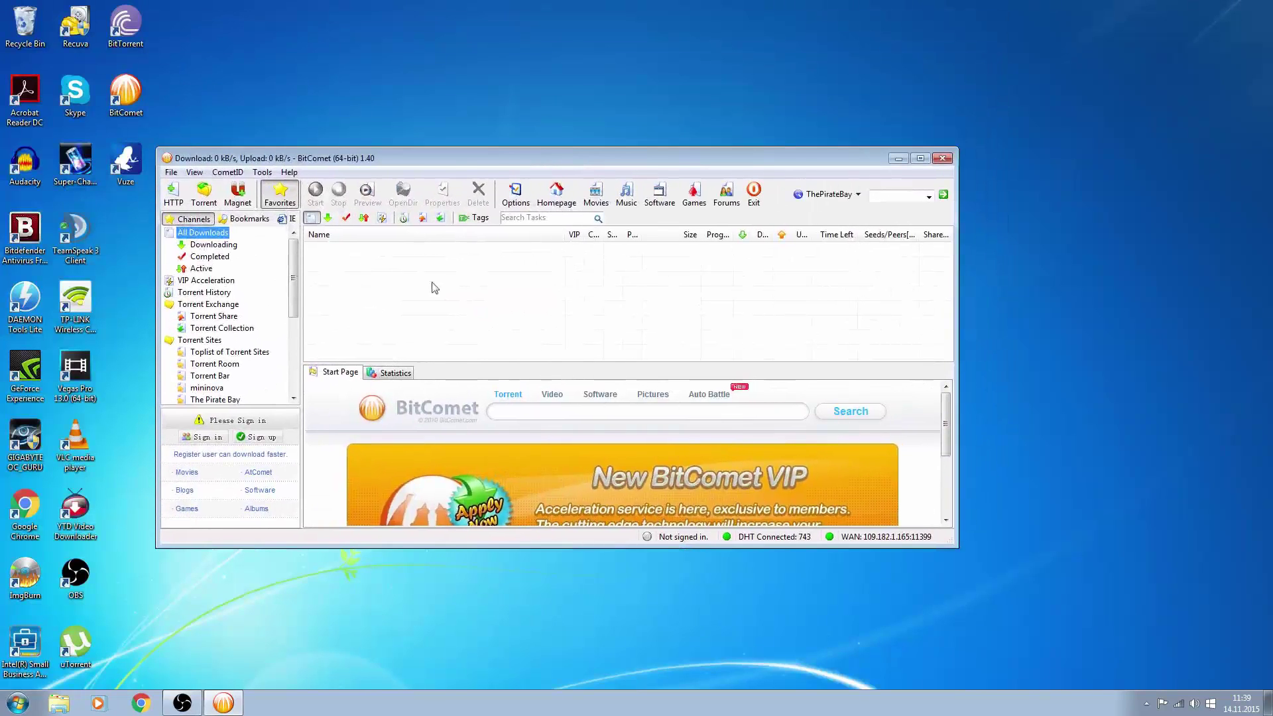
click(173, 173)
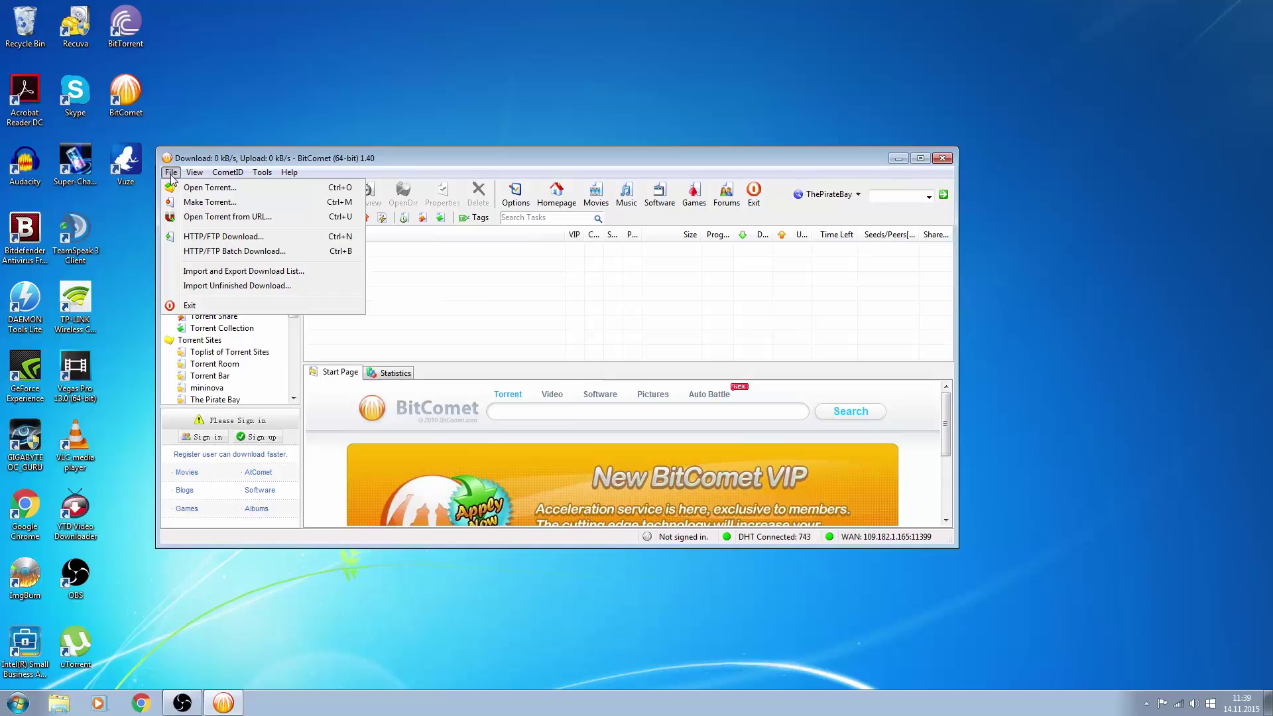
click(287, 256)
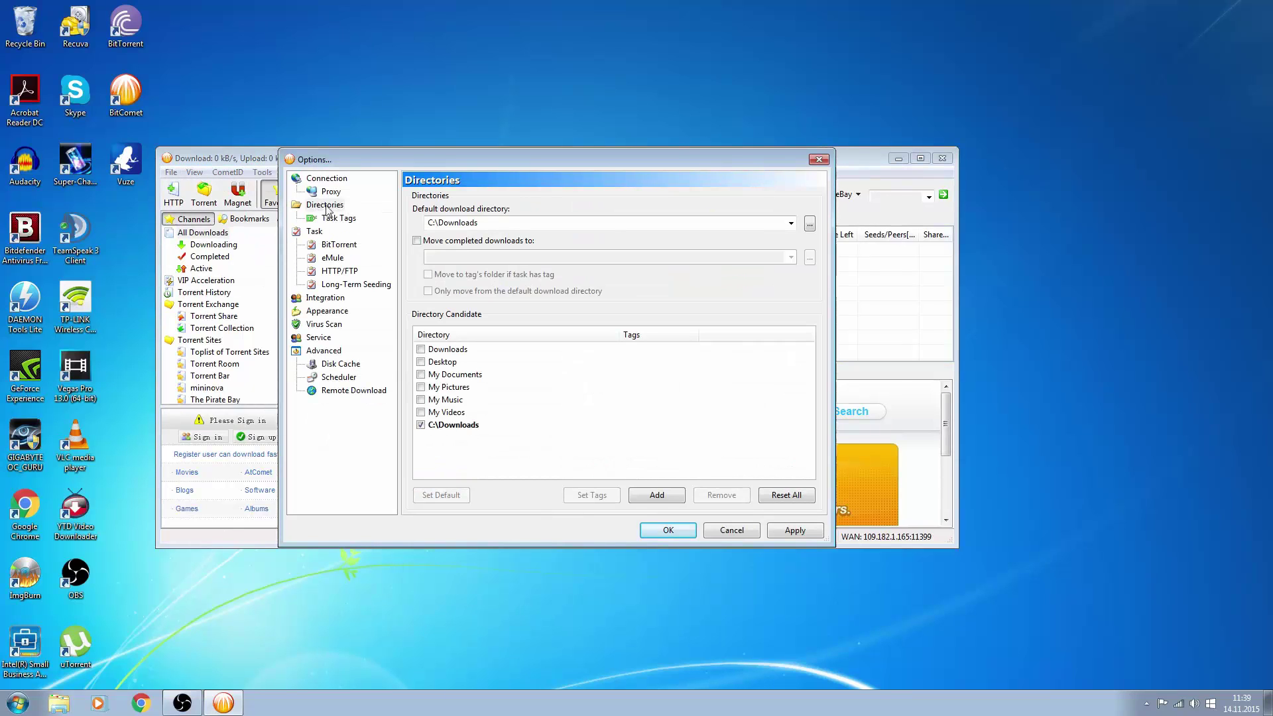
- Choose Users > CompCirus > My Documents as BitComet's default download folder
click(809, 223)
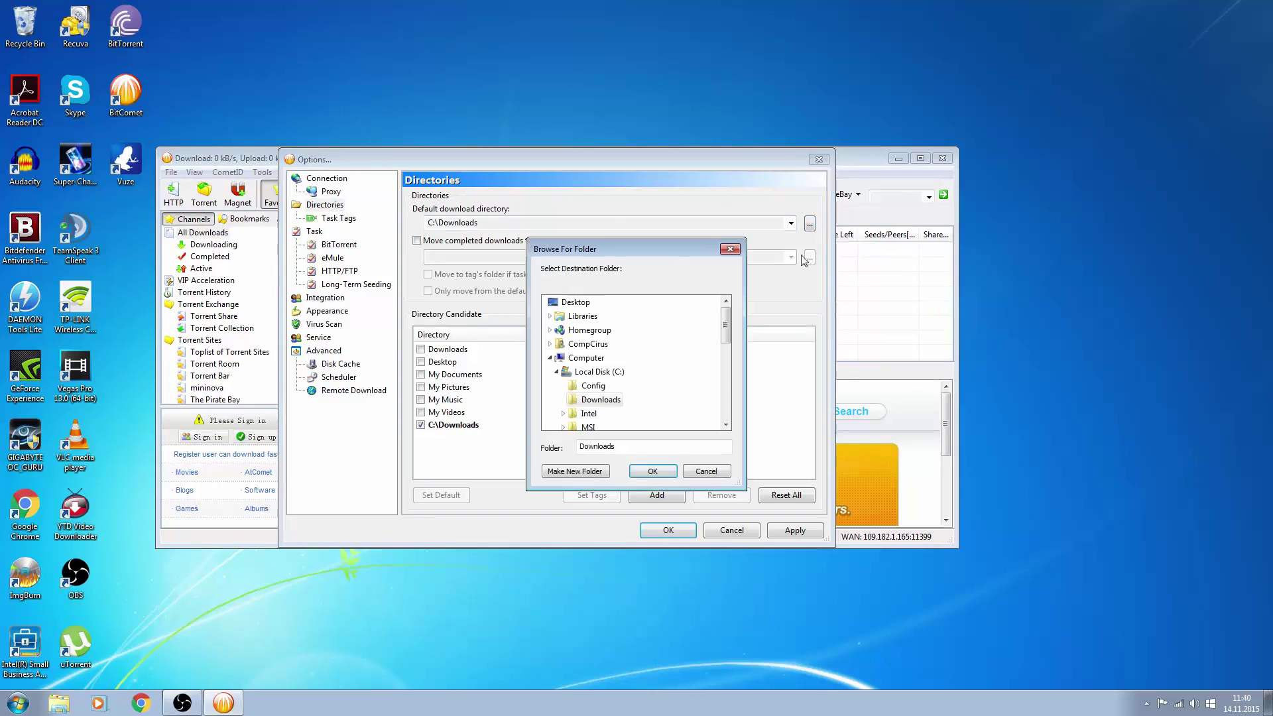
drag(729, 326, 729, 360)
click(564, 397)
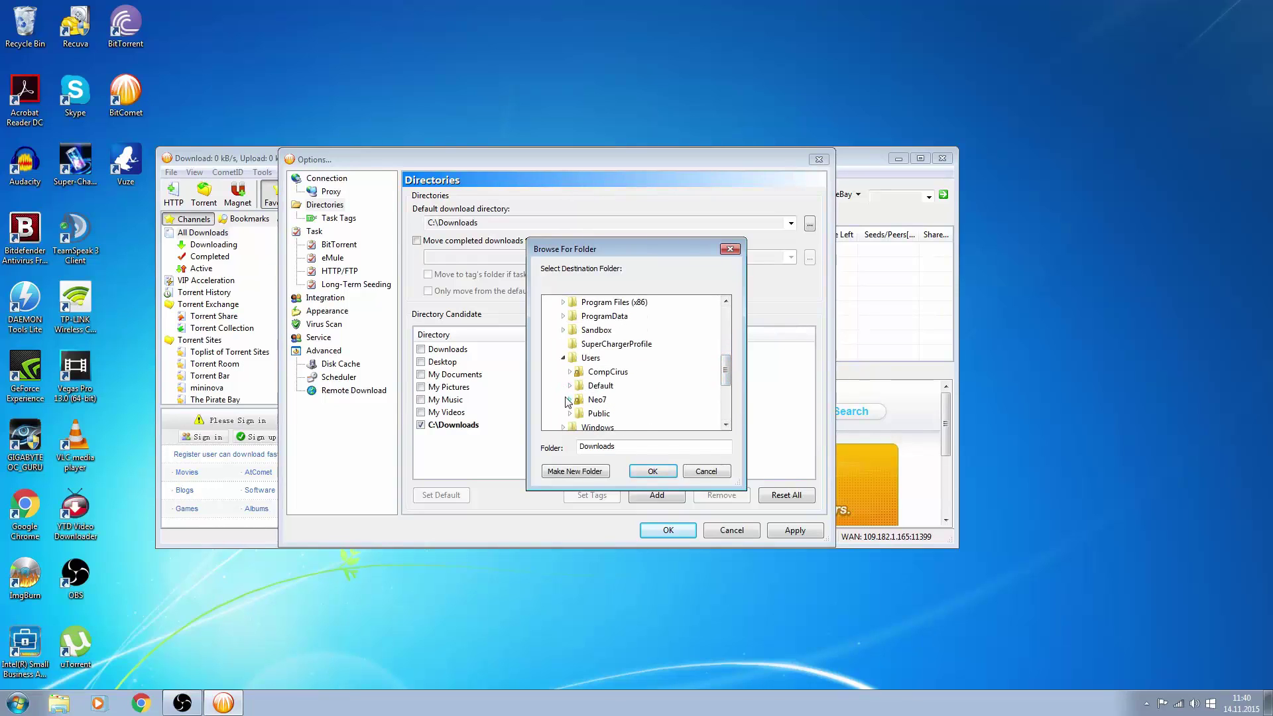
click(569, 373)
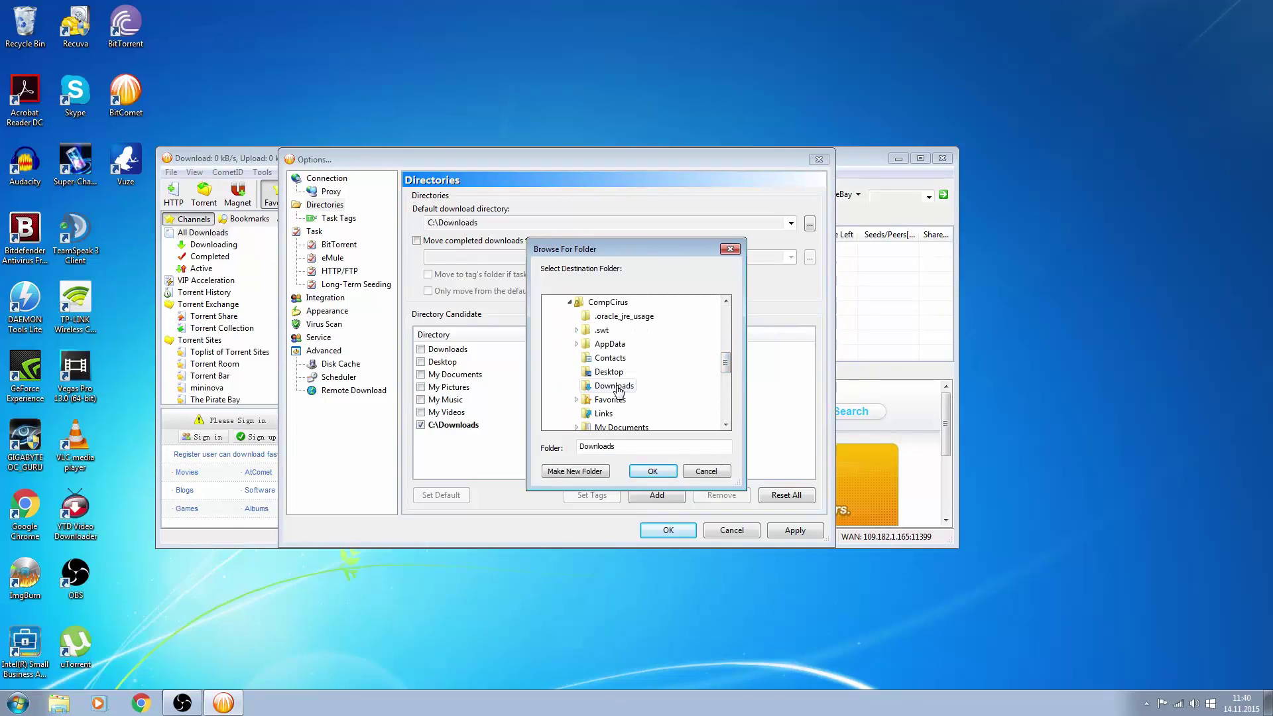
click(610, 429)
click(655, 472)
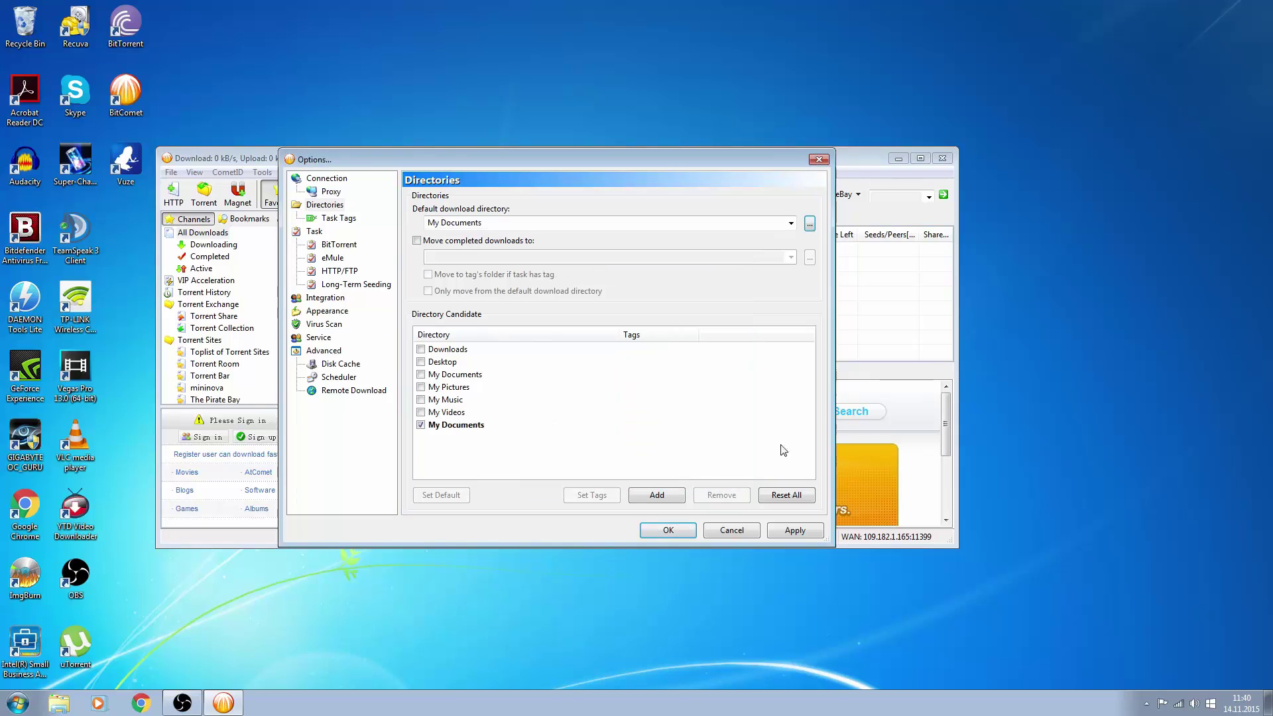
- Apply and save BitComet's options, then close BitComet
click(796, 530)
click(667, 531)
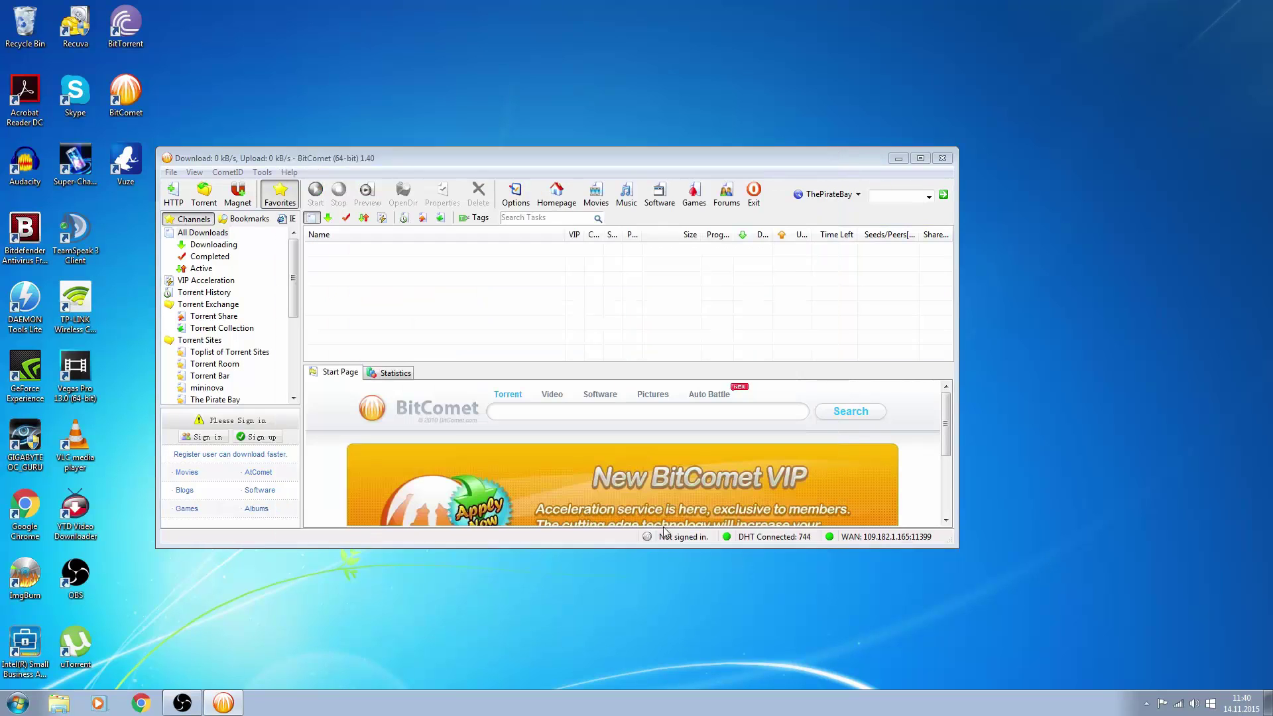
click(944, 159)
- Launch Vuze, restore its window, and bring up the Files options
double_click(125, 164)
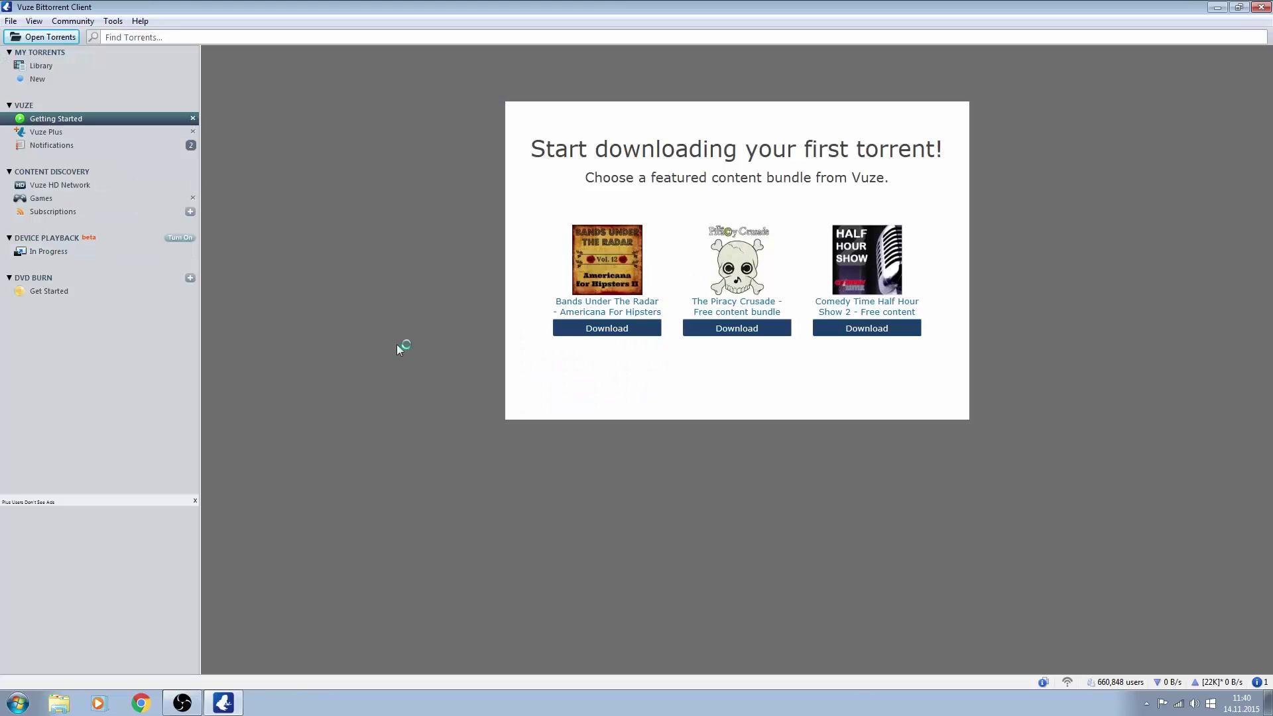
double_click(590, 6)
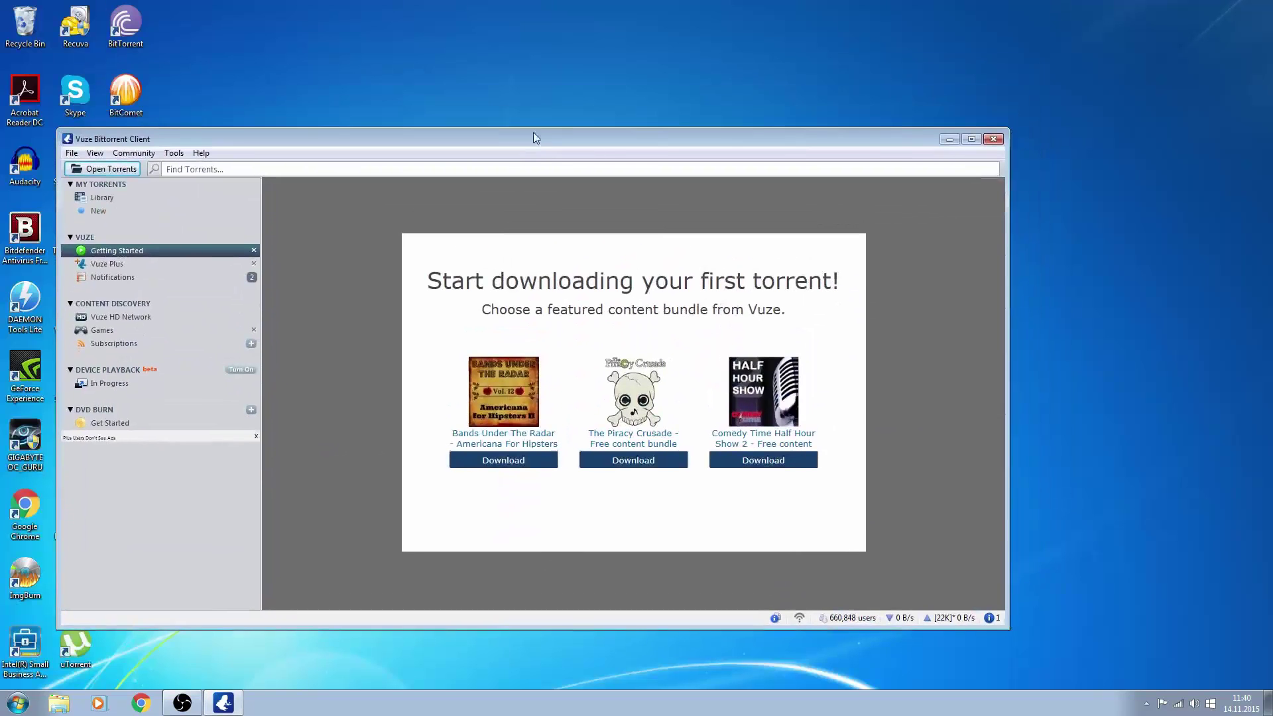
click(176, 153)
click(205, 333)
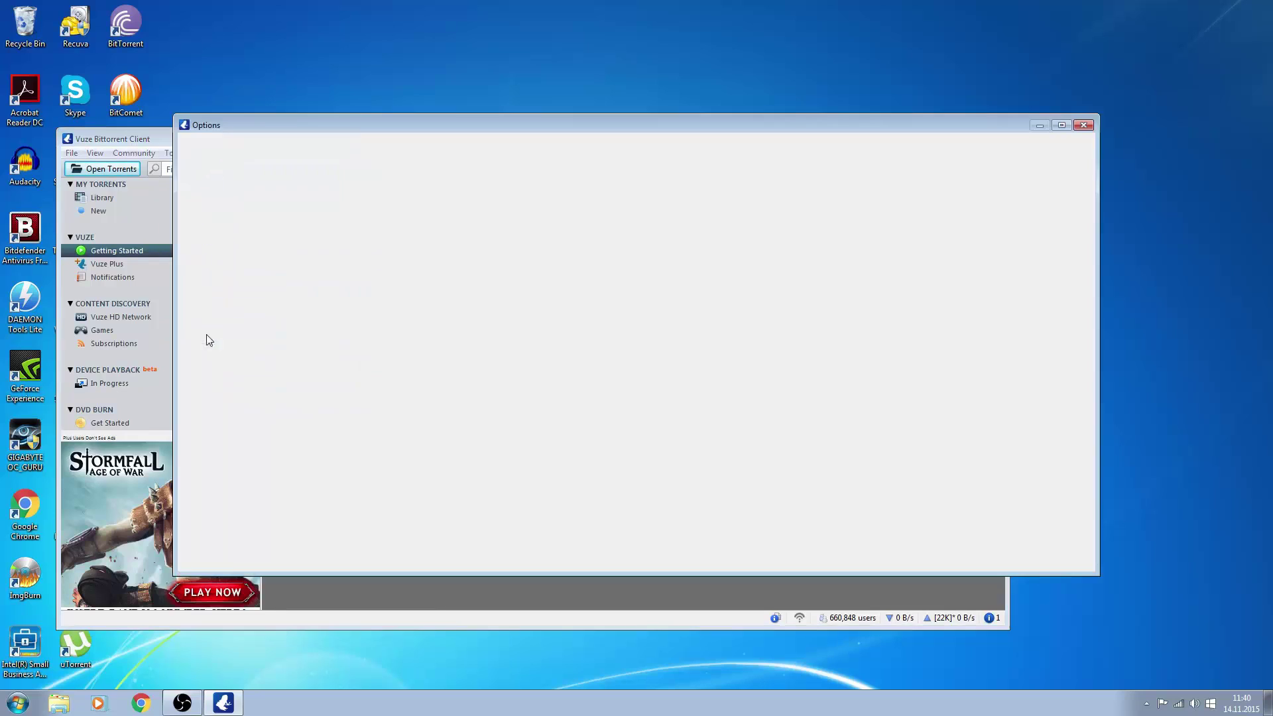
click(205, 203)
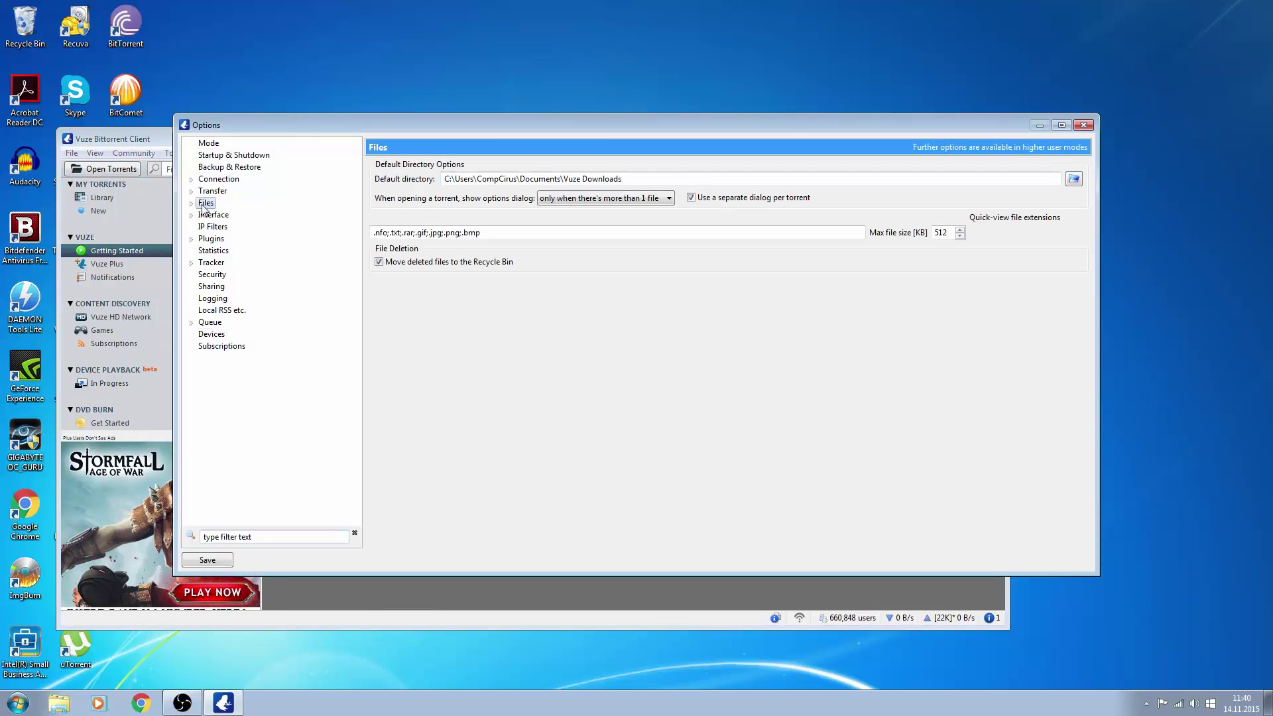
- Pick My Documents in the folder browser for Vuze's default directory
drag(518, 179, 733, 172)
click(795, 183)
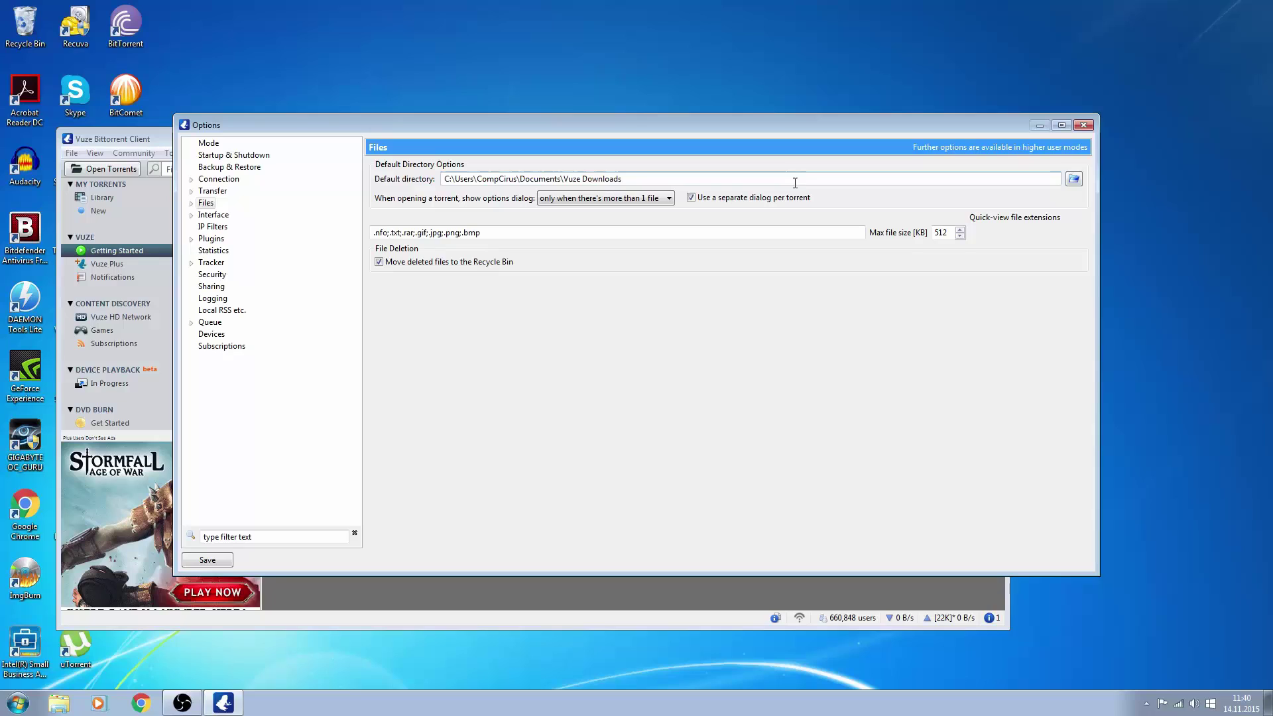
click(1075, 179)
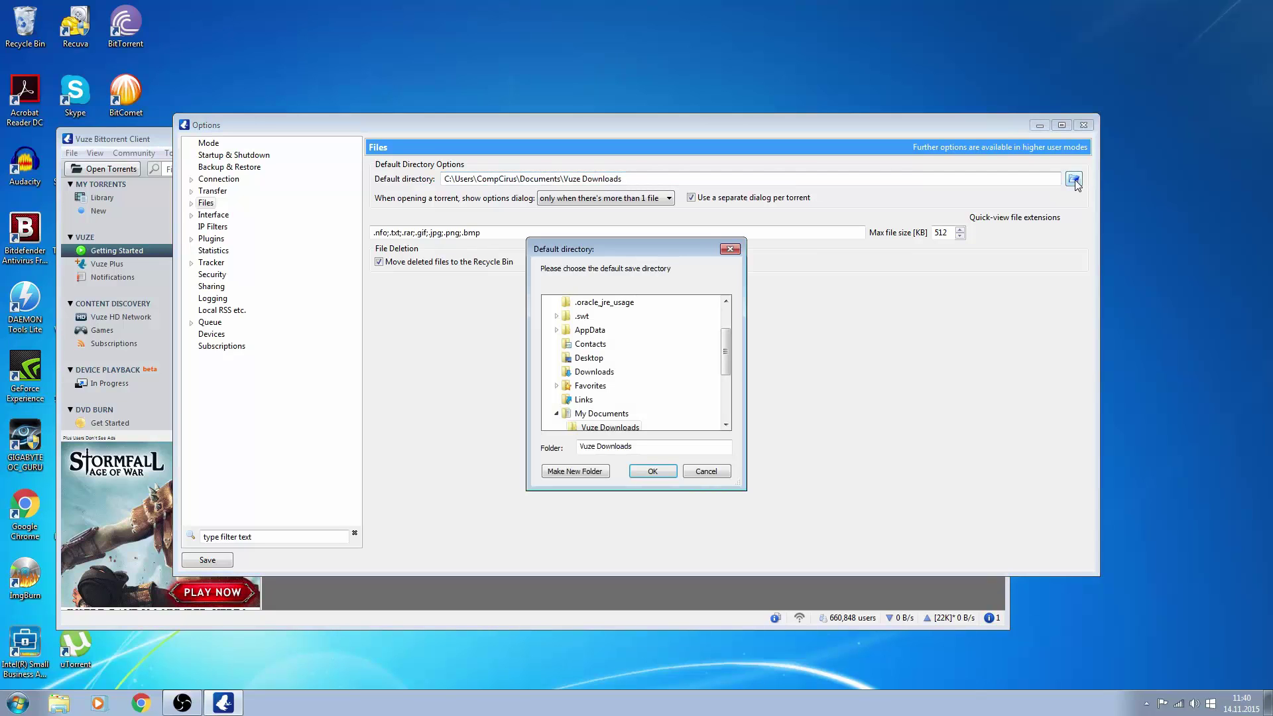
drag(726, 365, 721, 355)
click(602, 415)
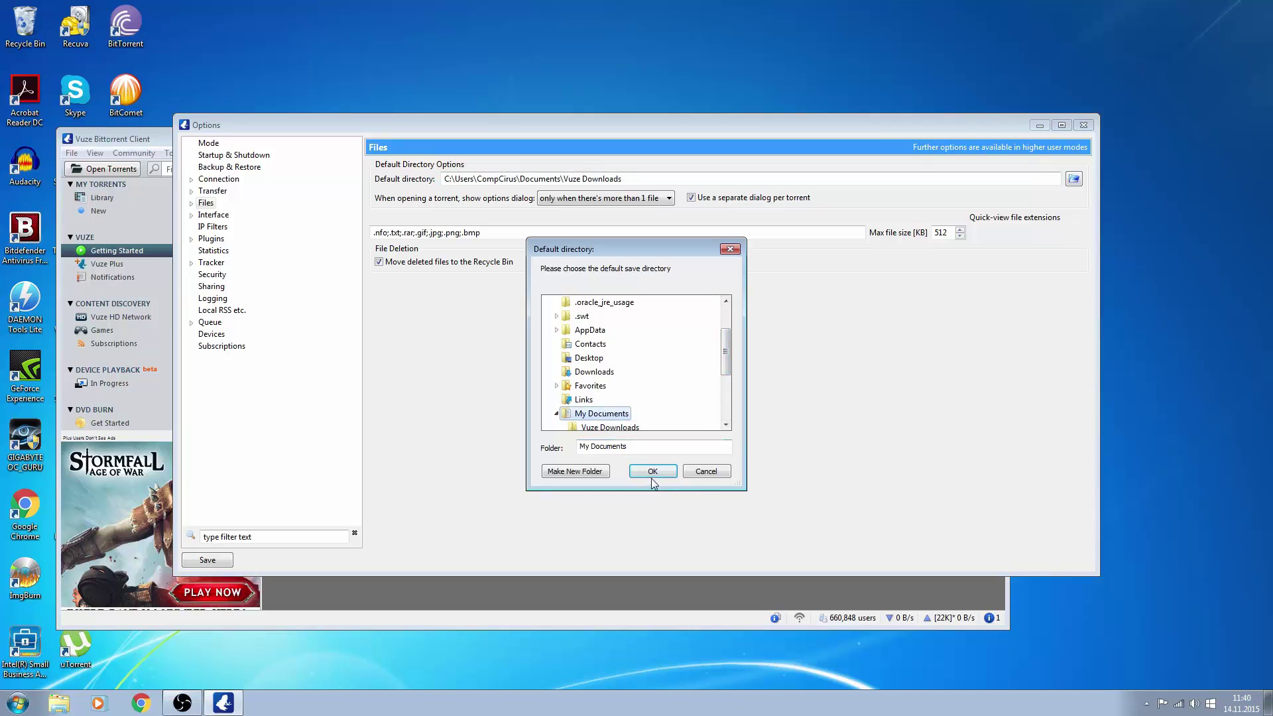